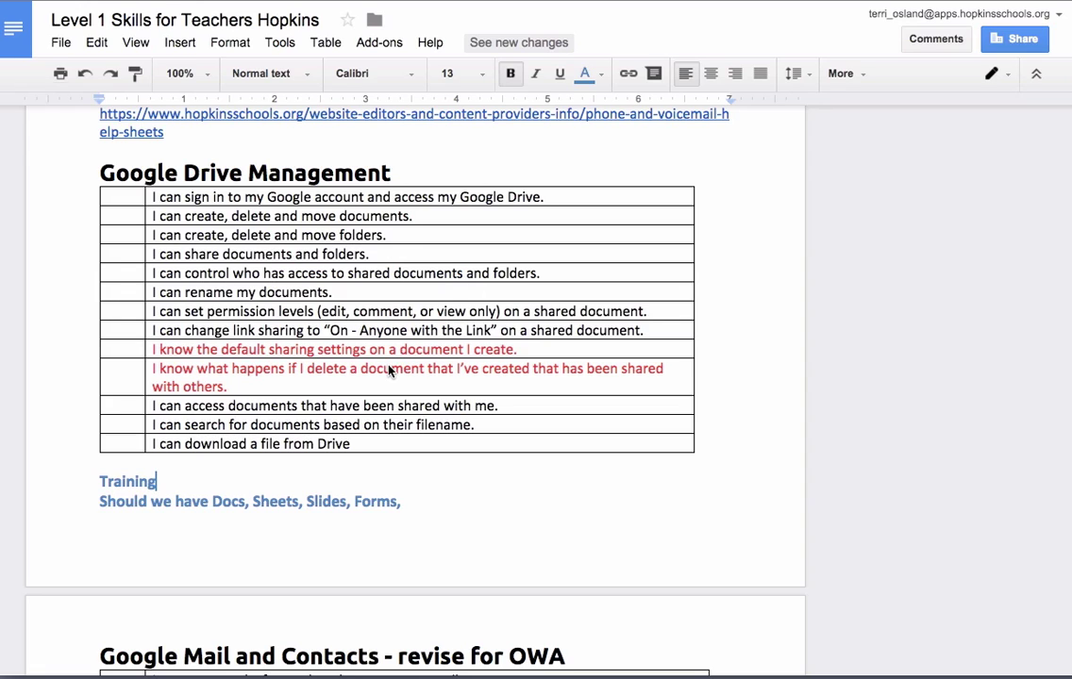
Step: Insert a blank line directly above the Google Drive Management heading
{"action": "left_click", "coordinate": [143, 155]}
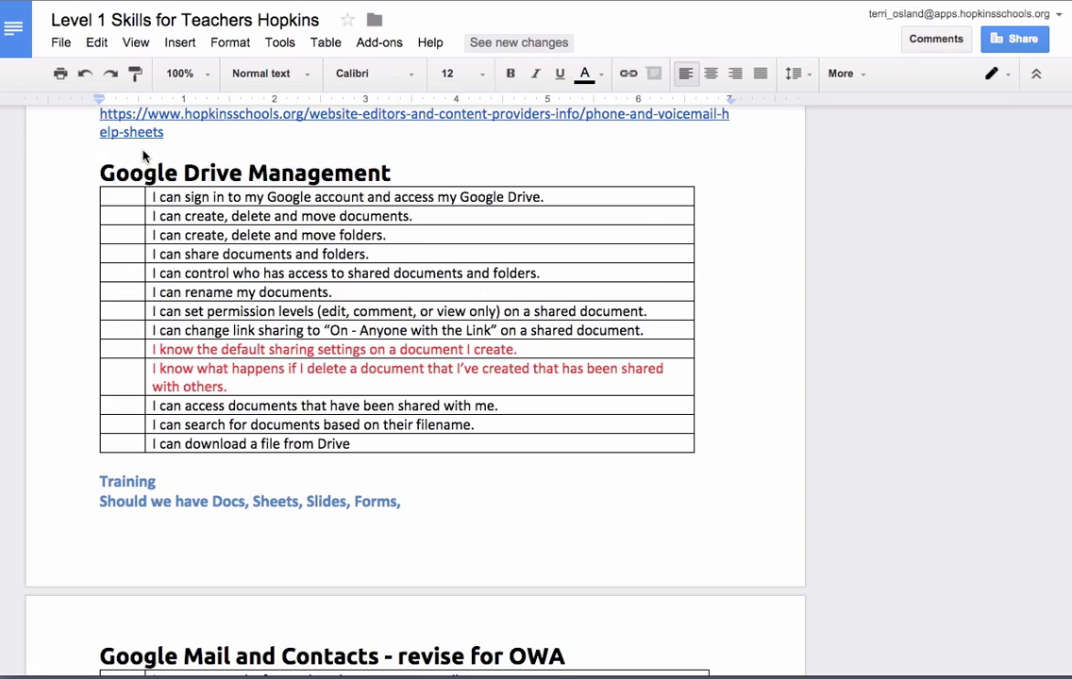
{"action": "key", "text": "Return"}
{"action": "key", "text": "Return"}
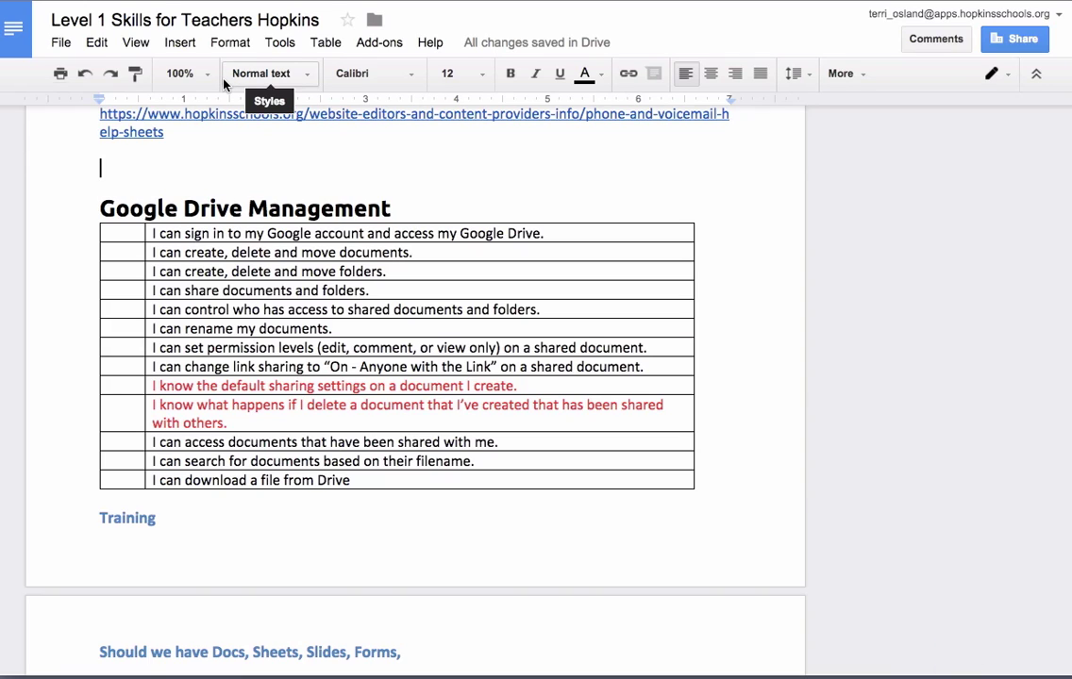
Step: Insert an empty 4 x 3 table, four columns by three rows, above the heading
{"action": "left_click", "coordinate": [179, 42]}
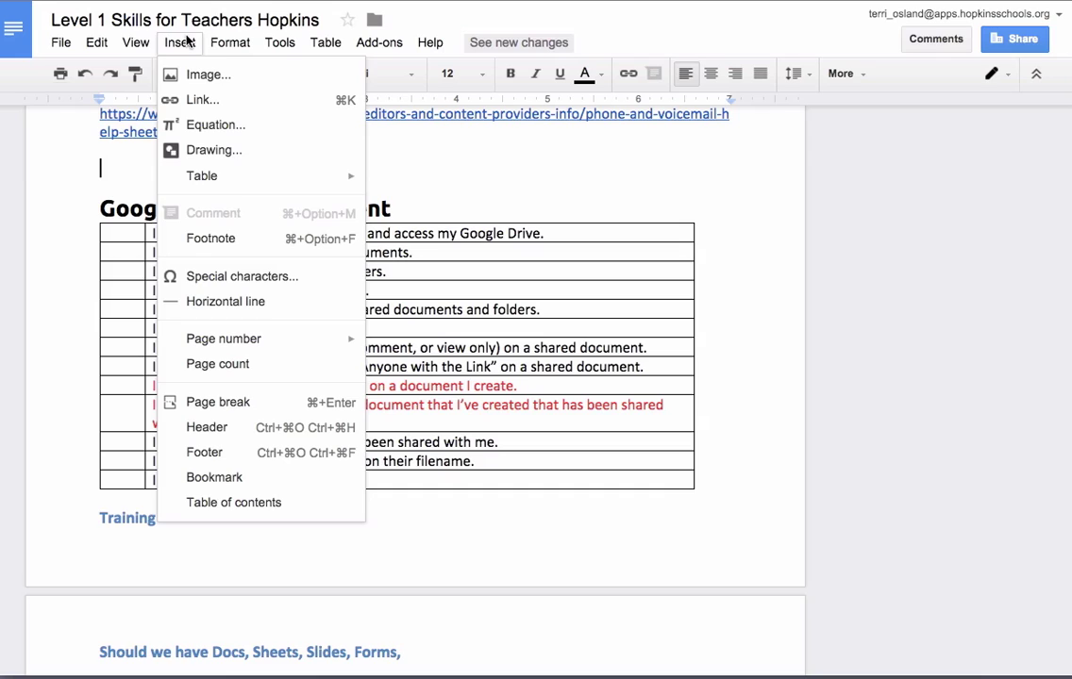
{"action": "mouse_move", "coordinate": [206, 181]}
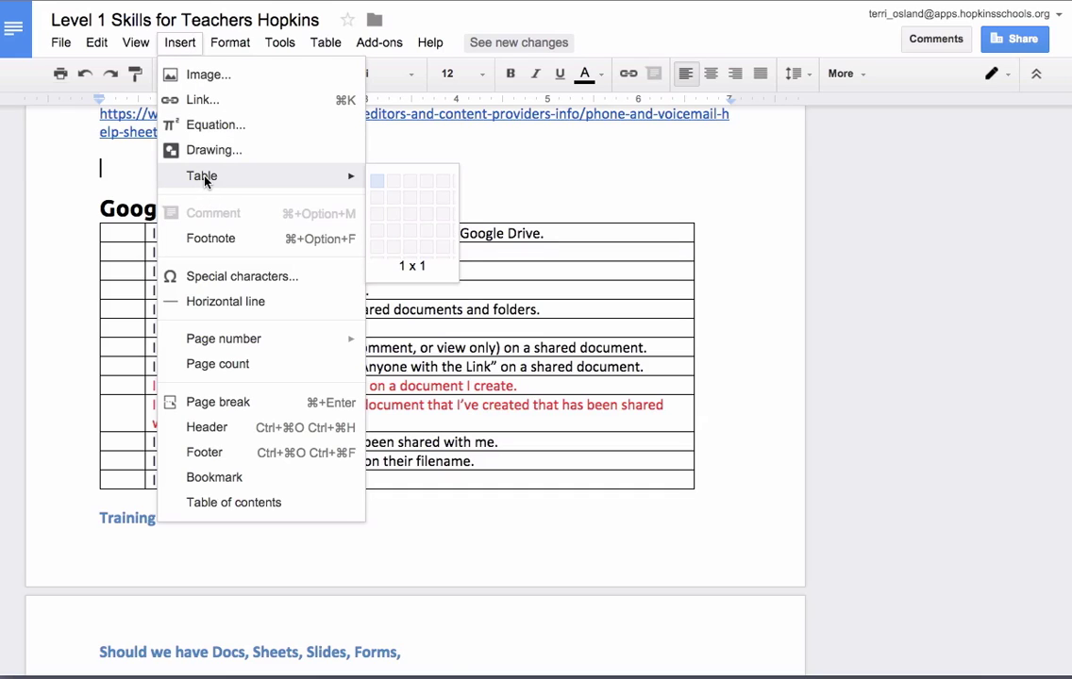
{"action": "left_click", "coordinate": [431, 219]}
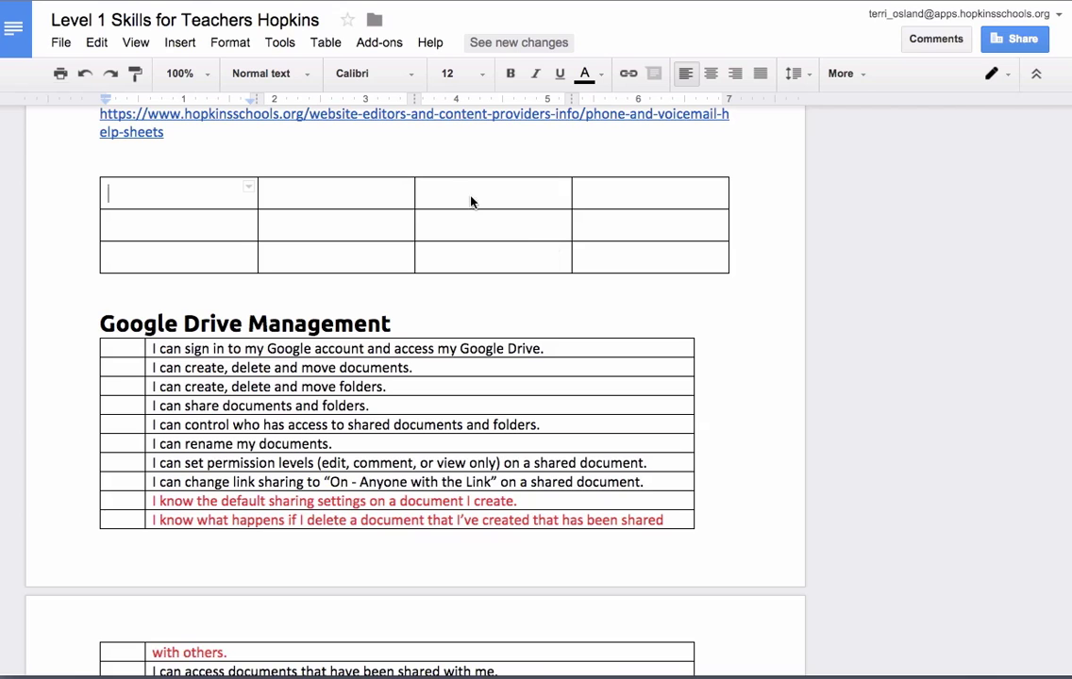
{"action": "scroll", "coordinate": [458, 199], "scroll_direction": "down", "scroll_amount": 1}
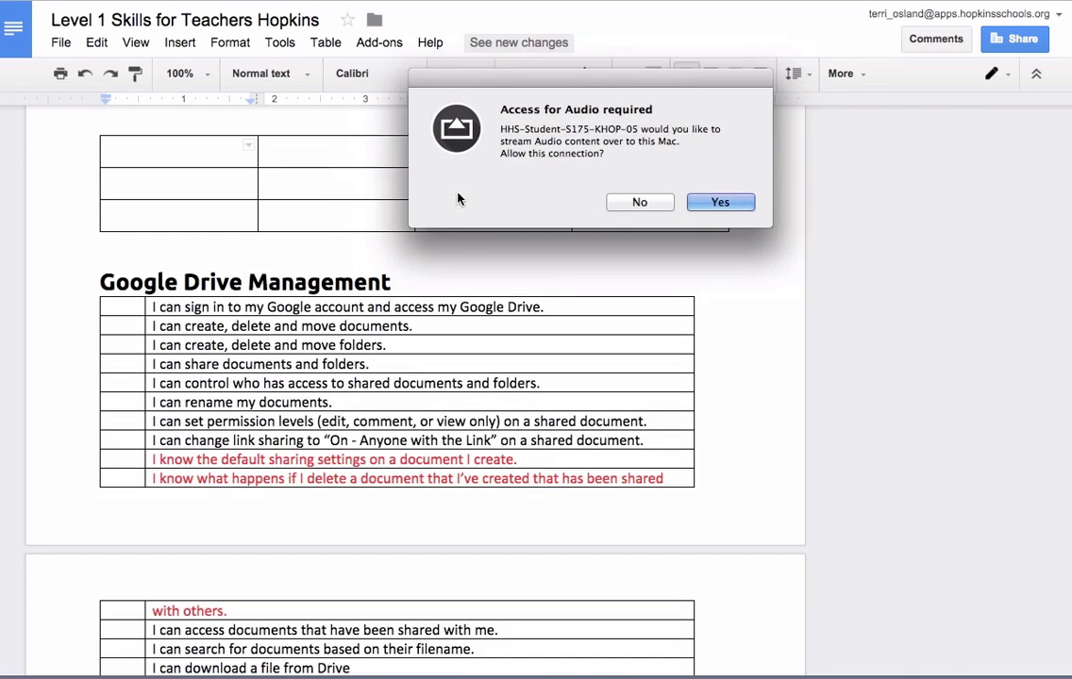
Step: Decline the Access for Audio request and place the caret in the Drive table's first column
{"action": "left_click", "coordinate": [640, 202]}
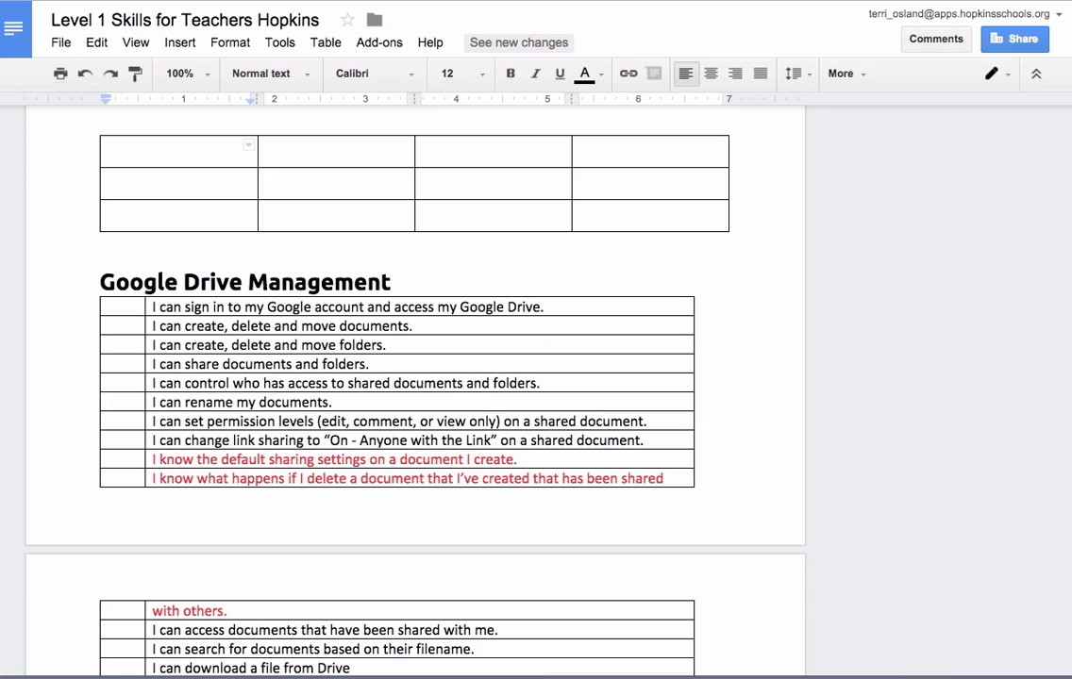
{"action": "scroll", "coordinate": [361, 316], "scroll_direction": "down", "scroll_amount": 3}
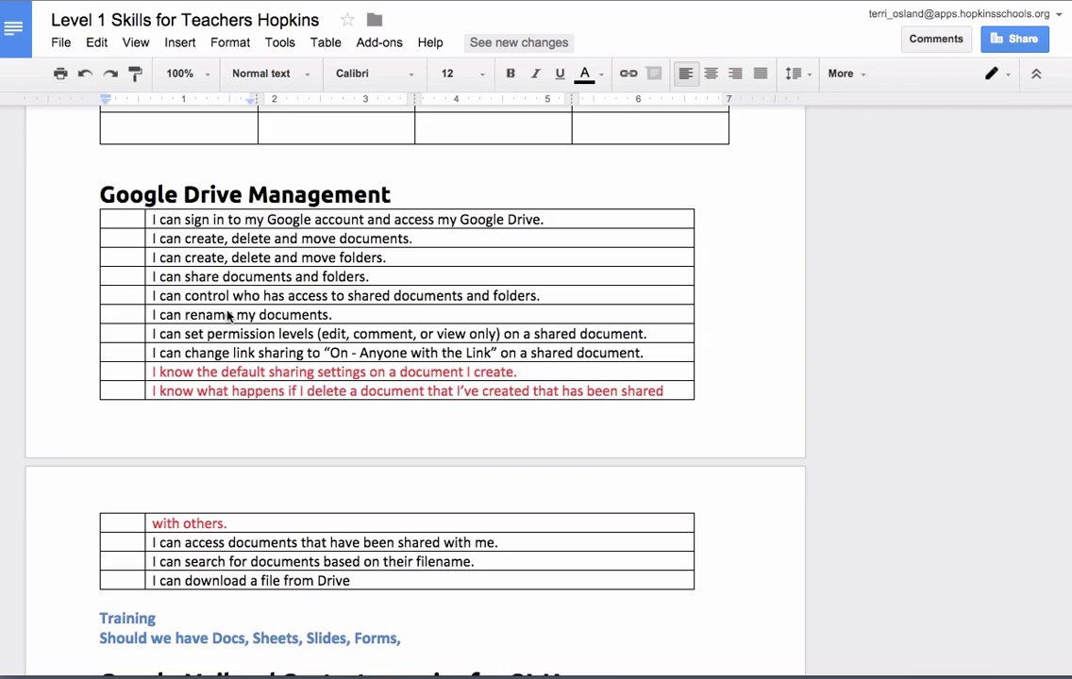
{"action": "scroll", "coordinate": [212, 297], "scroll_direction": "up", "scroll_amount": 1}
{"action": "left_click", "coordinate": [113, 312]}
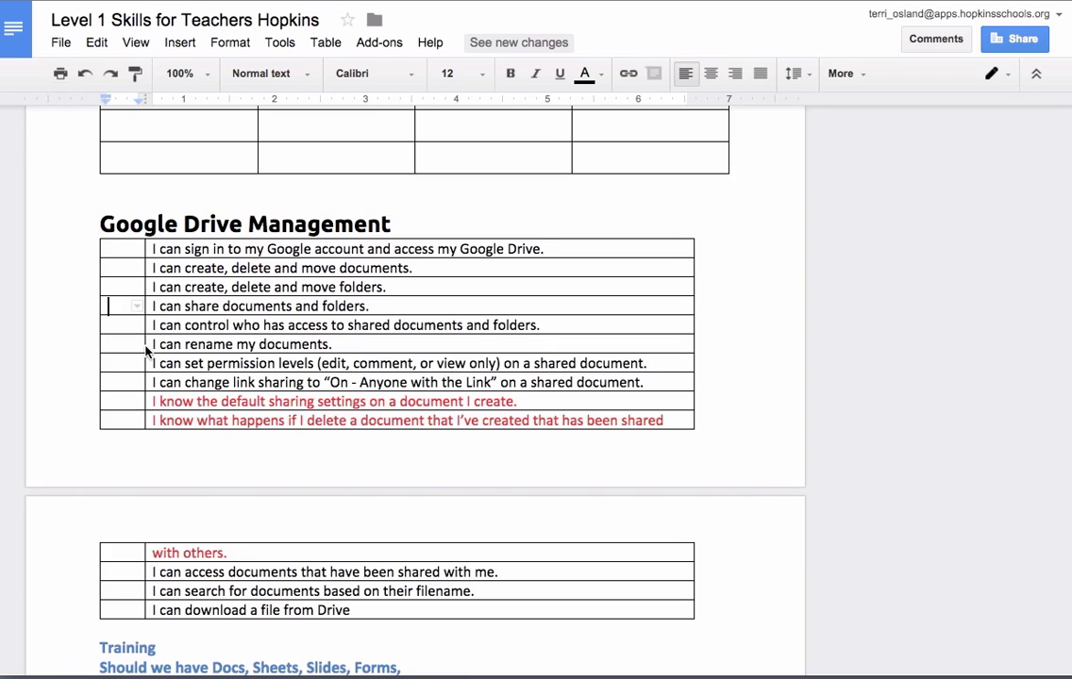
Step: Move the Drive table's first column border so the skills statements fit on one line
{"action": "left_click_drag", "start_coordinate": [146, 351], "coordinate": [233, 329]}
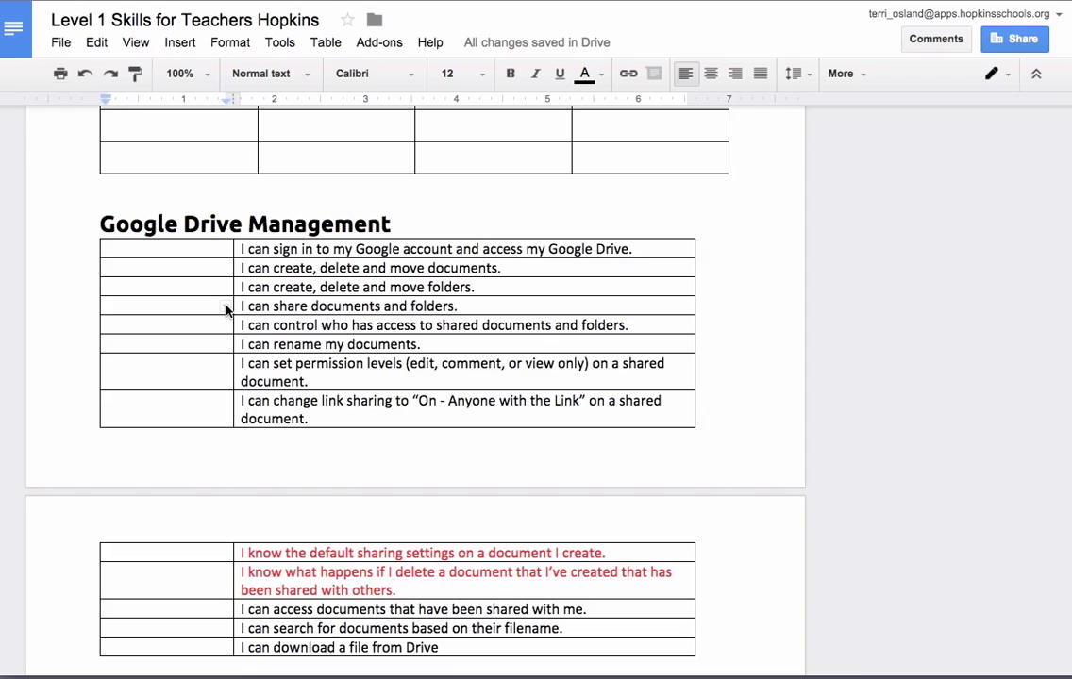
{"action": "left_click", "coordinate": [227, 308]}
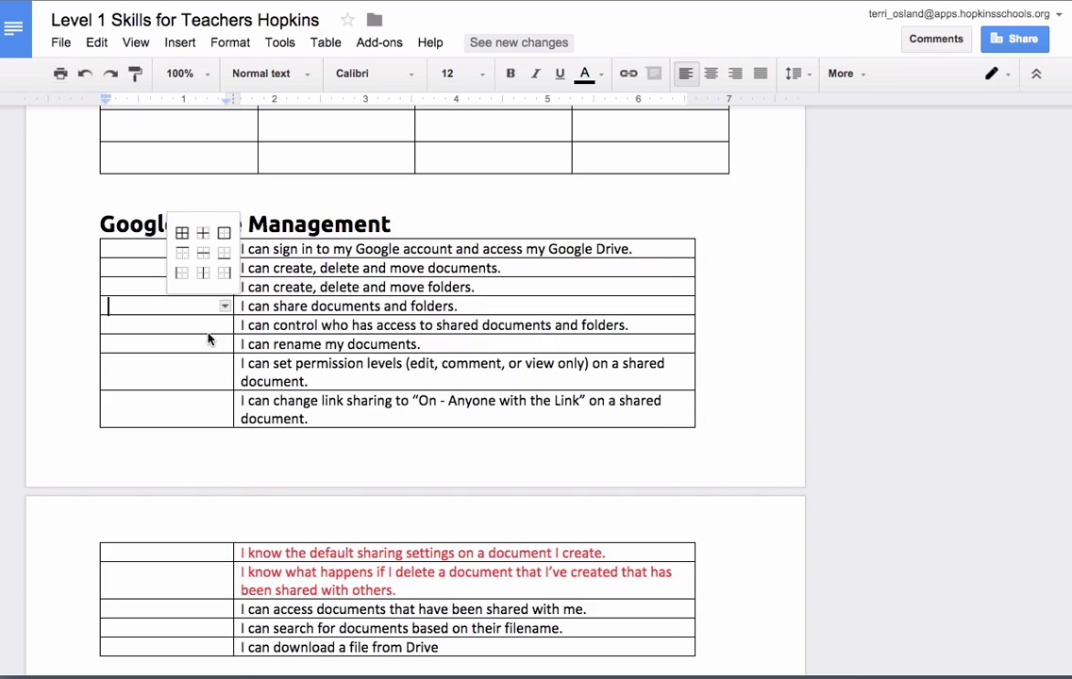
Step: Insert a blank row above the 'control who has access' row of the Drive table
{"action": "left_click", "coordinate": [209, 325]}
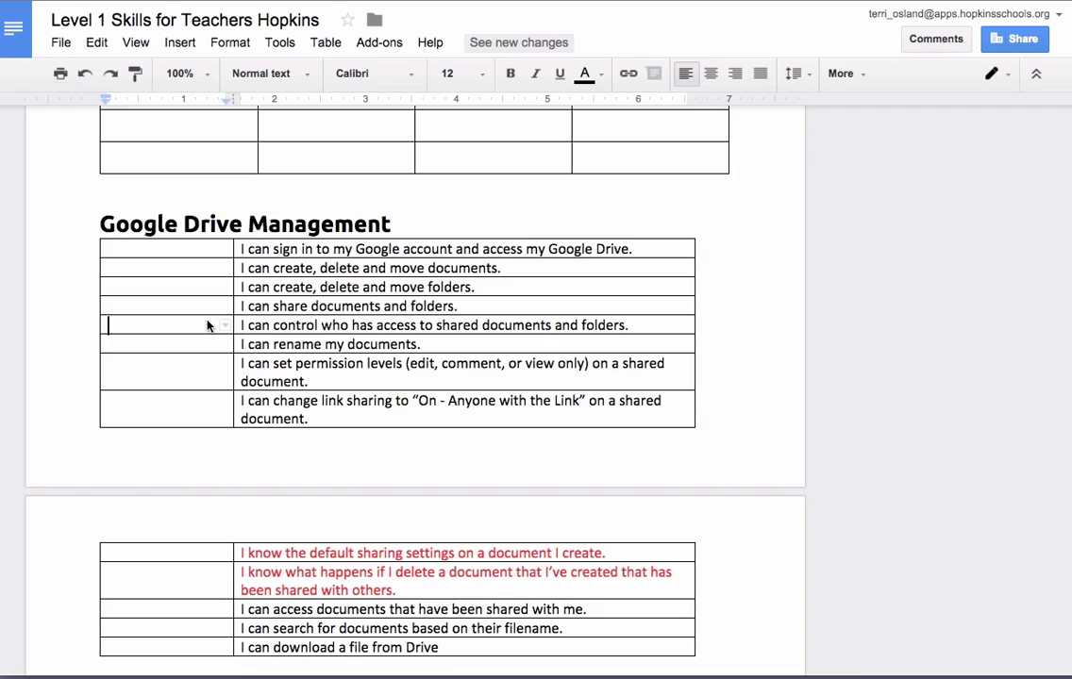
{"action": "left_click", "coordinate": [327, 45]}
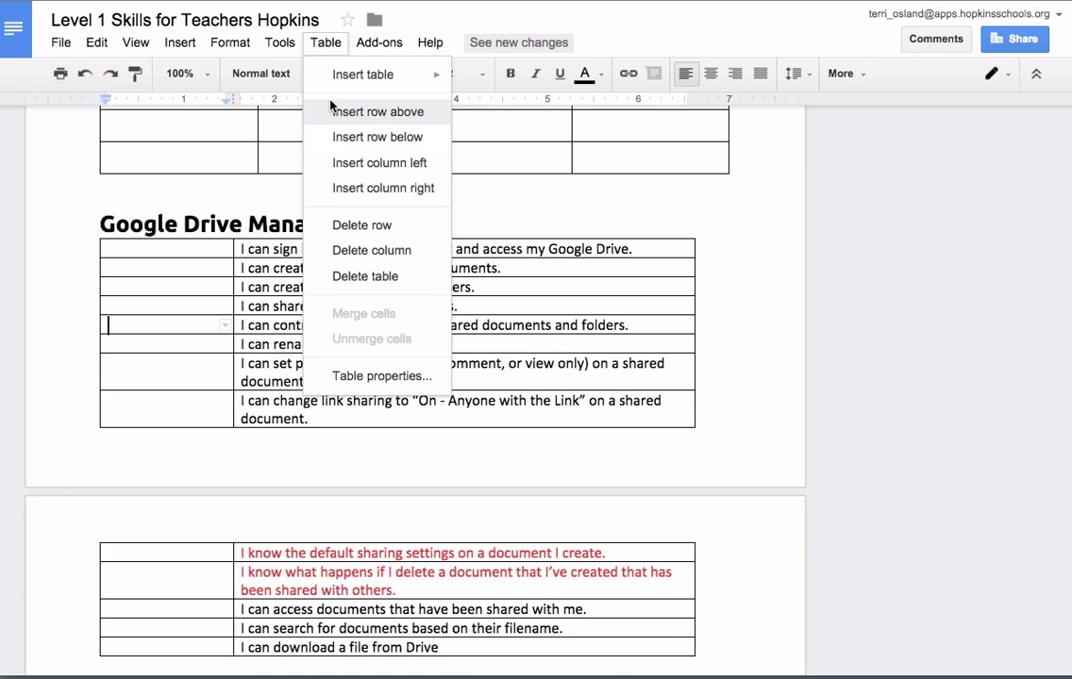
{"action": "left_click", "coordinate": [325, 42]}
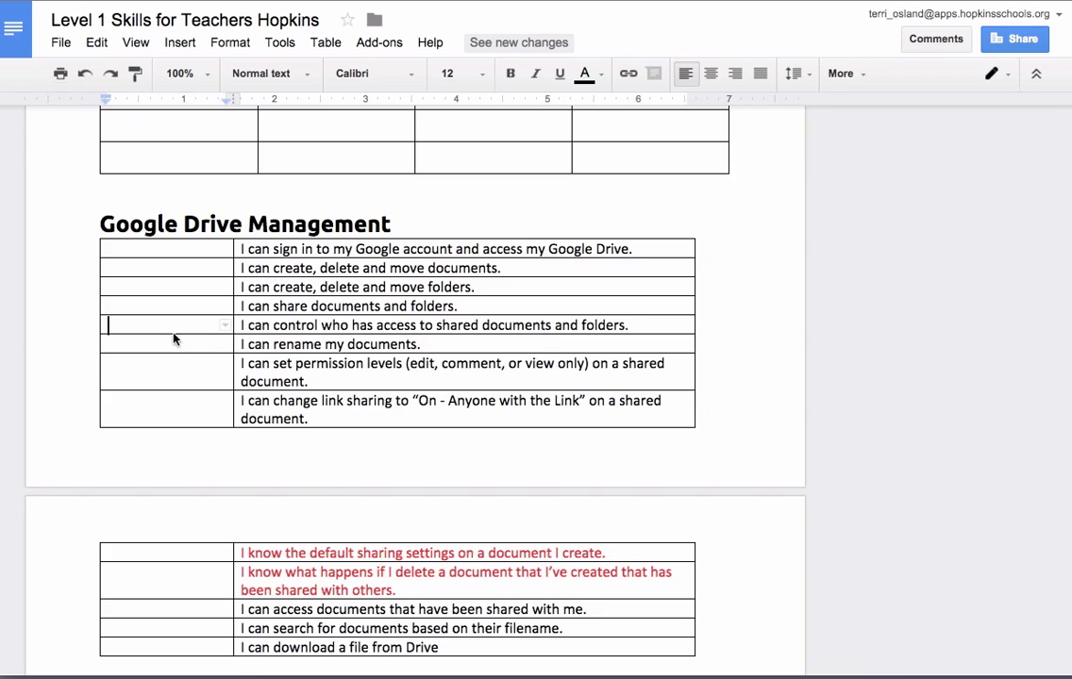
{"action": "left_click", "coordinate": [326, 45]}
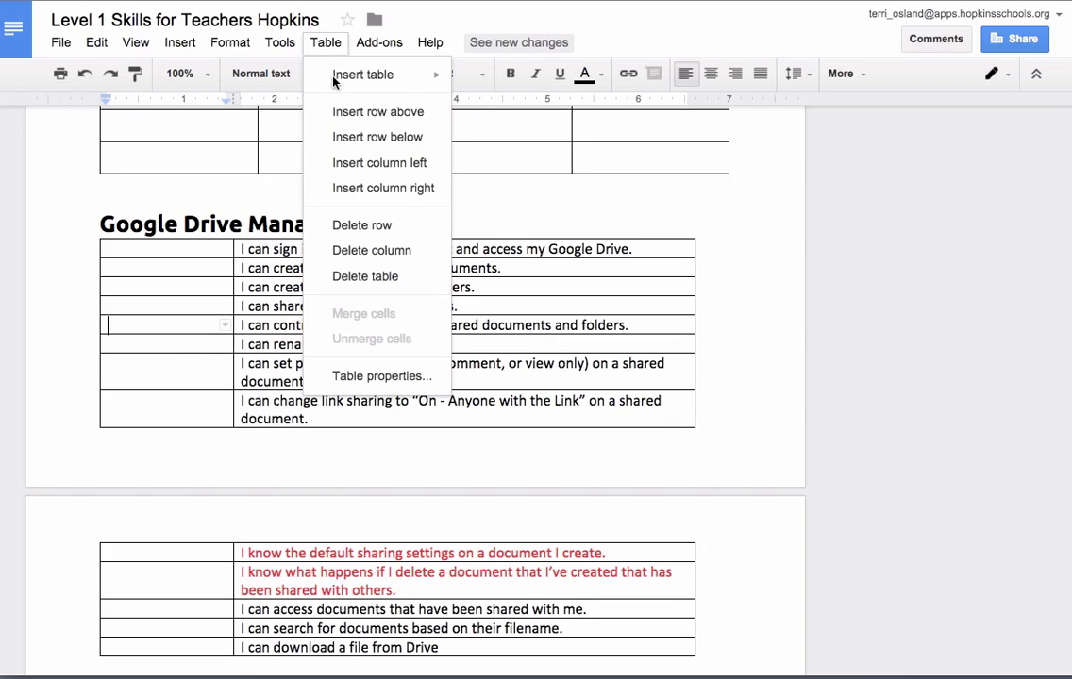
{"action": "left_click", "coordinate": [365, 112]}
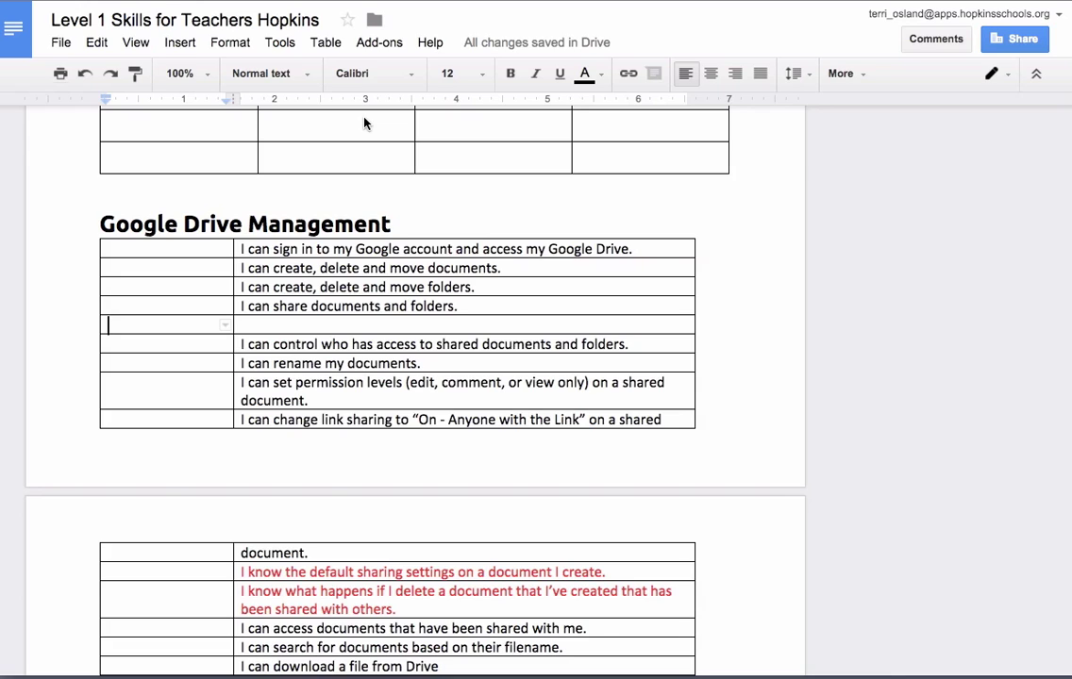
Step: Add a column right of the first column and select the empty row's first two cells
{"action": "left_click", "coordinate": [325, 43]}
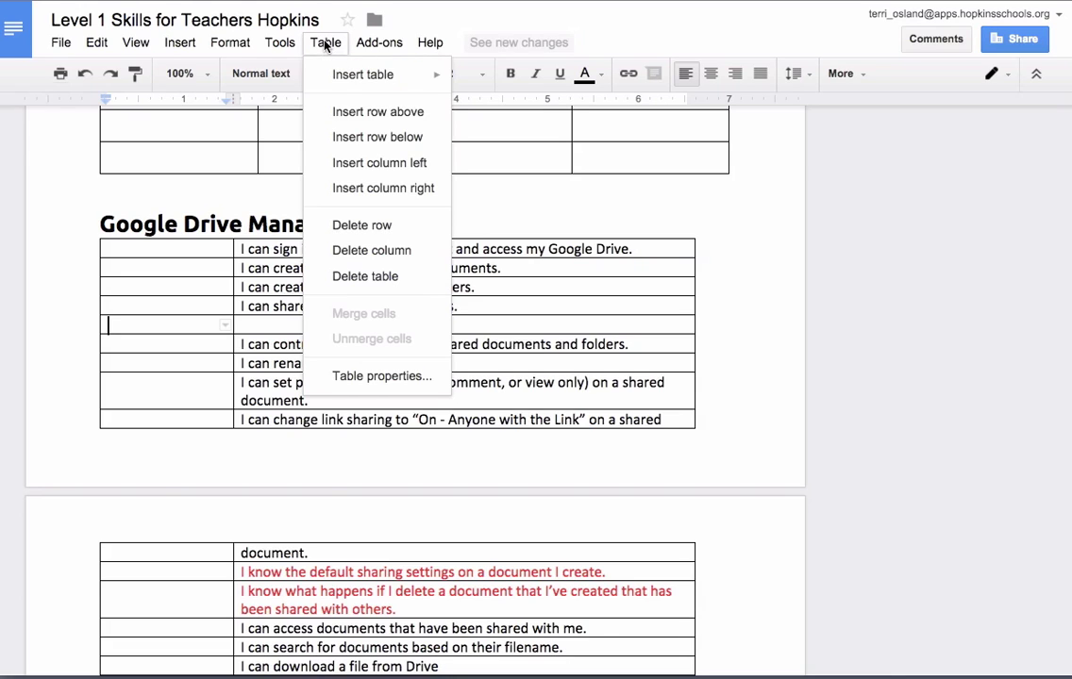
{"action": "left_click", "coordinate": [354, 188]}
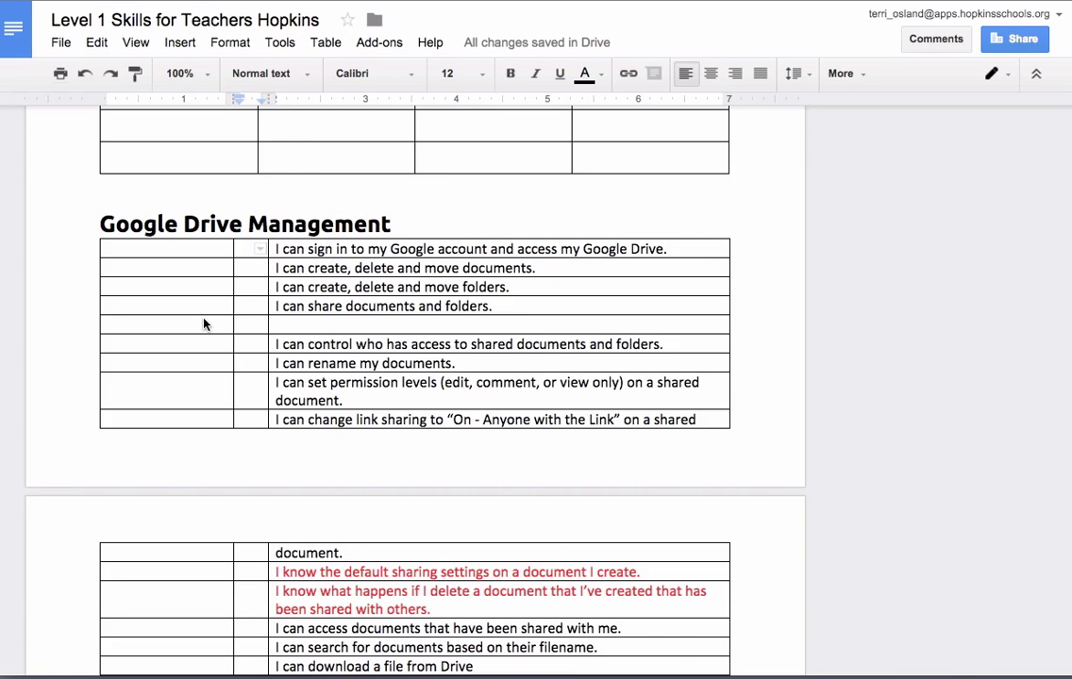
{"action": "left_click_drag", "start_coordinate": [205, 321], "coordinate": [308, 330]}
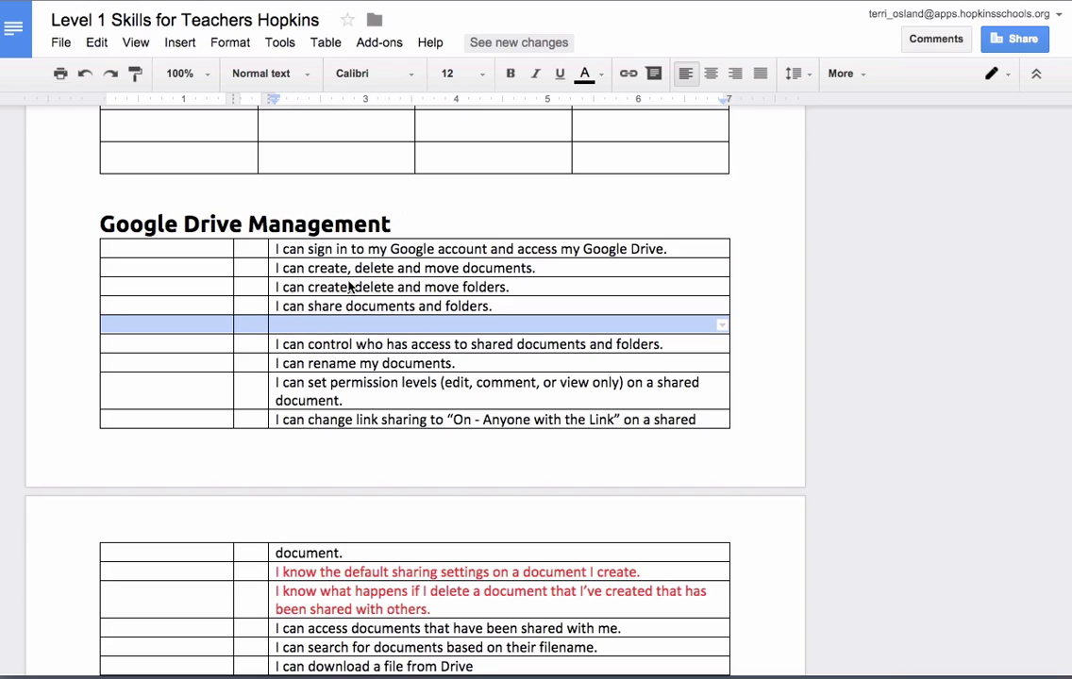
Step: Merge the empty Drive-table row into one full-width cell
{"action": "left_click", "coordinate": [327, 46]}
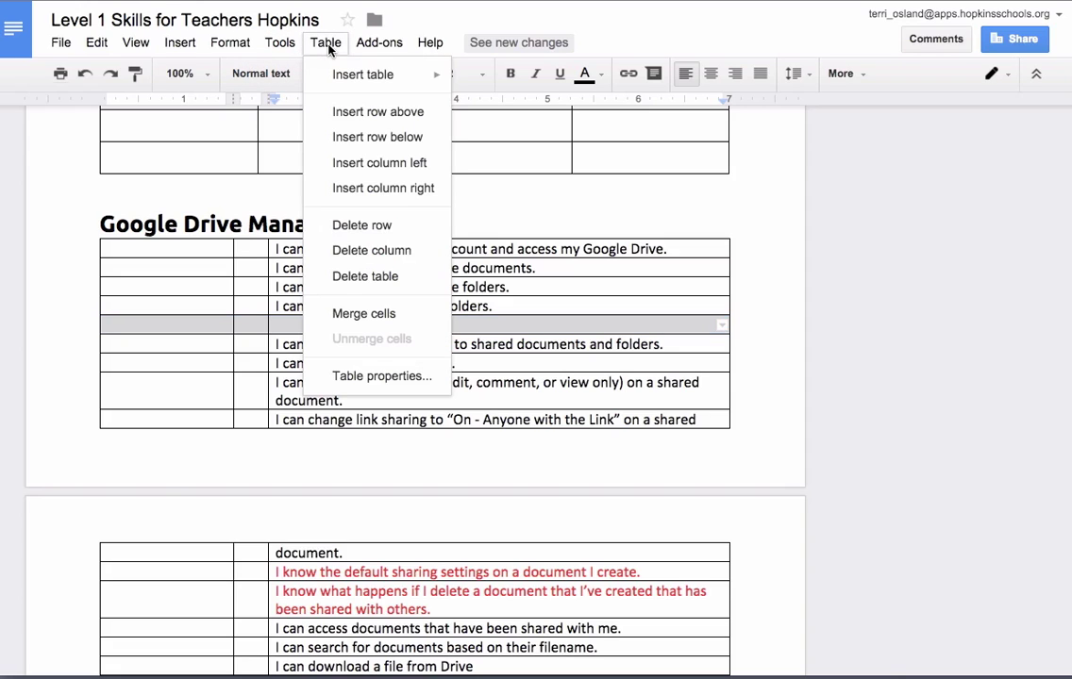
{"action": "left_click", "coordinate": [337, 323]}
{"action": "left_click", "coordinate": [329, 363]}
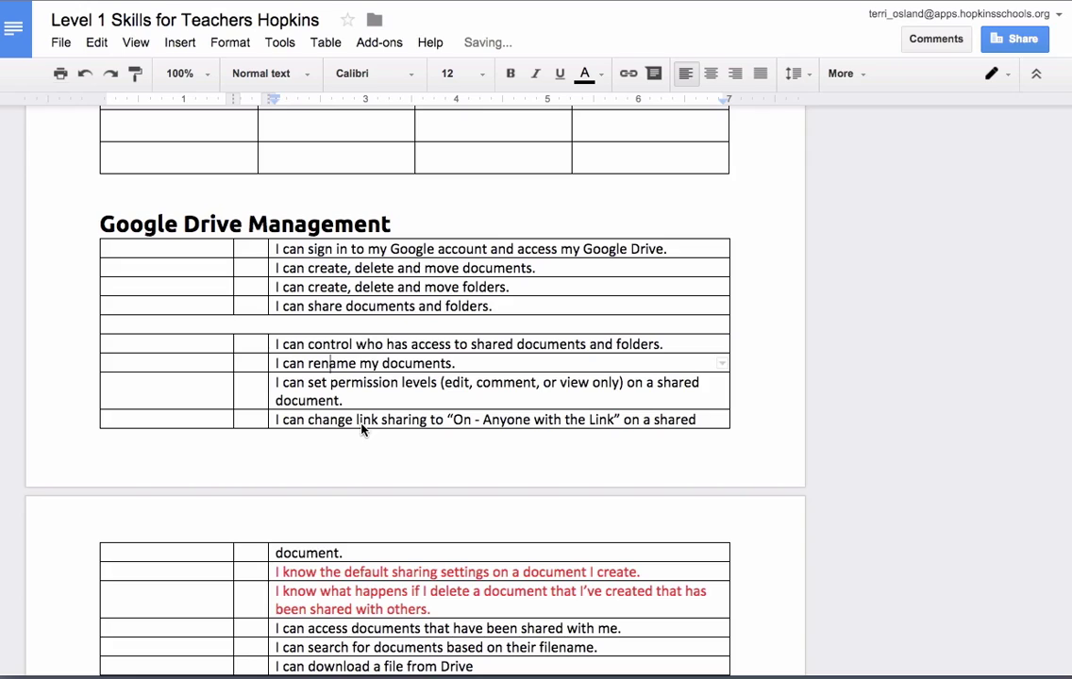
{"action": "left_click", "coordinate": [430, 326]}
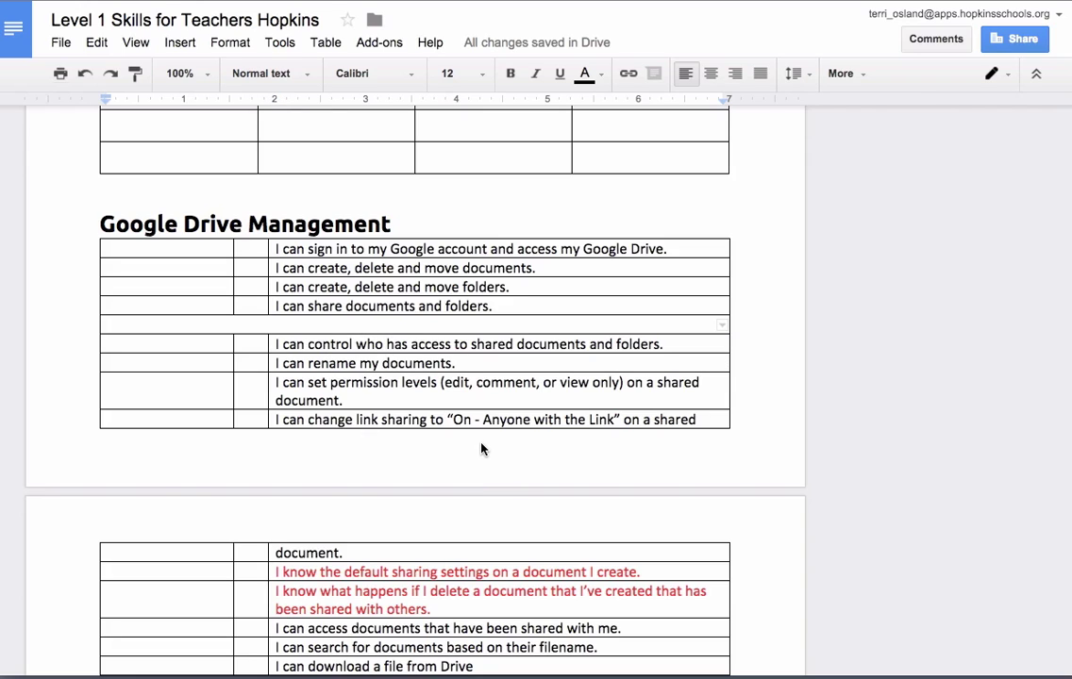
Step: Type a centred, bold 'Title' in the merged row
{"action": "left_click", "coordinate": [711, 75]}
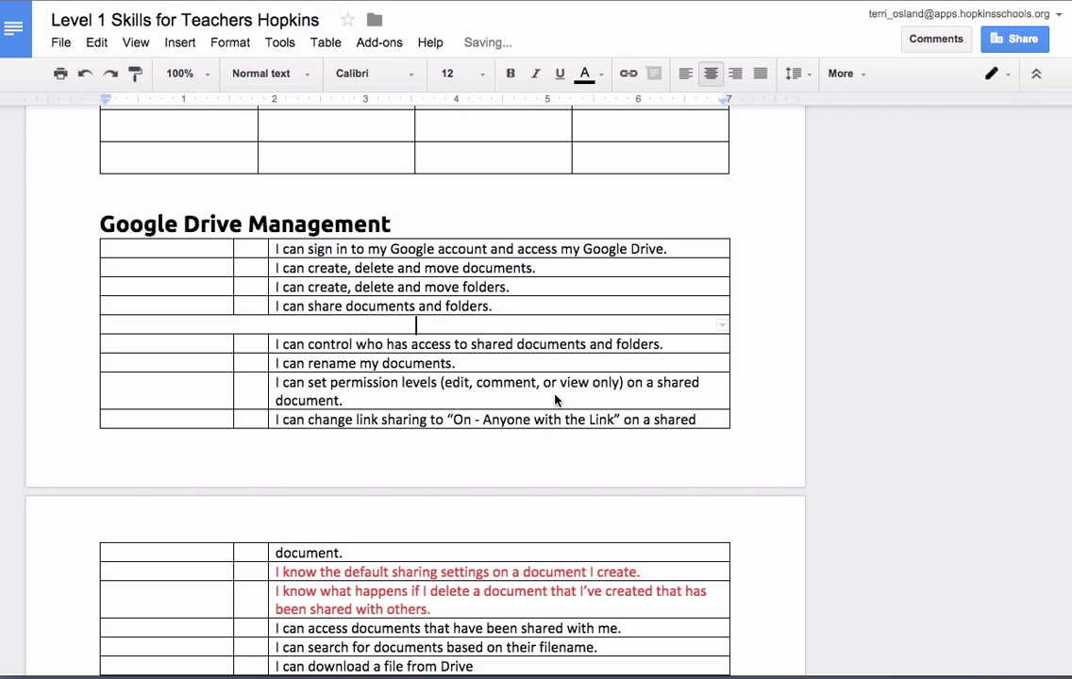
{"action": "type", "text": "Title"}
{"action": "double_click", "coordinate": [415, 326]}
{"action": "left_click", "coordinate": [510, 74]}
{"action": "left_click", "coordinate": [452, 419]}
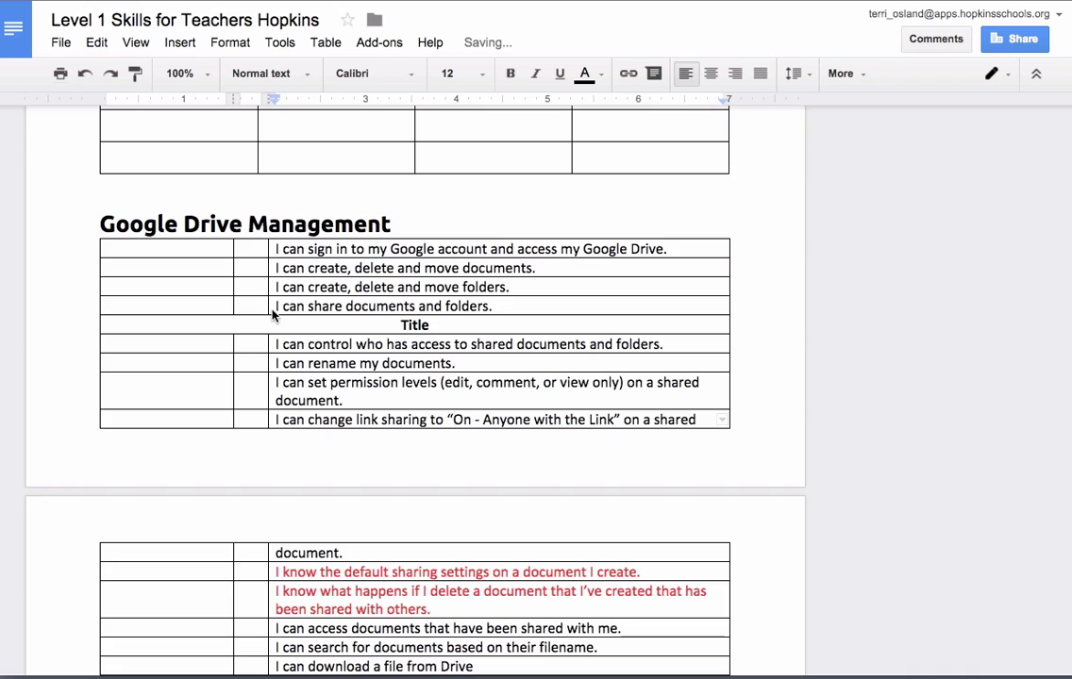
Step: Select the first row's cells, then return the caret to the Title row
{"action": "left_click", "coordinate": [327, 43]}
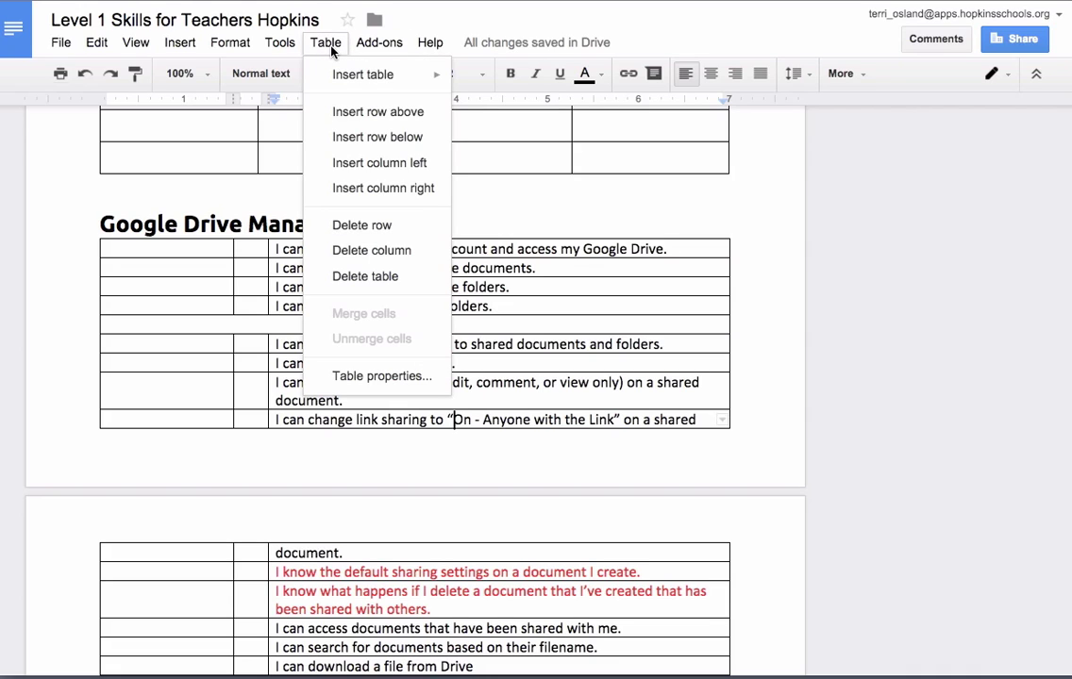
{"action": "left_click", "coordinate": [330, 46]}
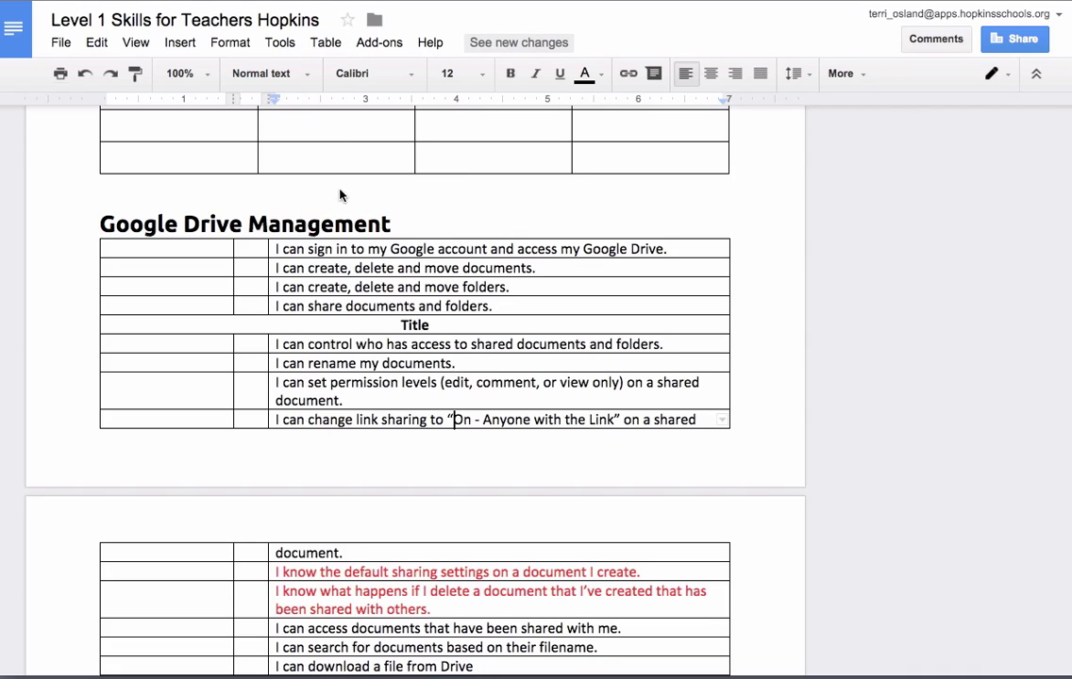
{"action": "left_click_drag", "start_coordinate": [319, 253], "coordinate": [191, 249]}
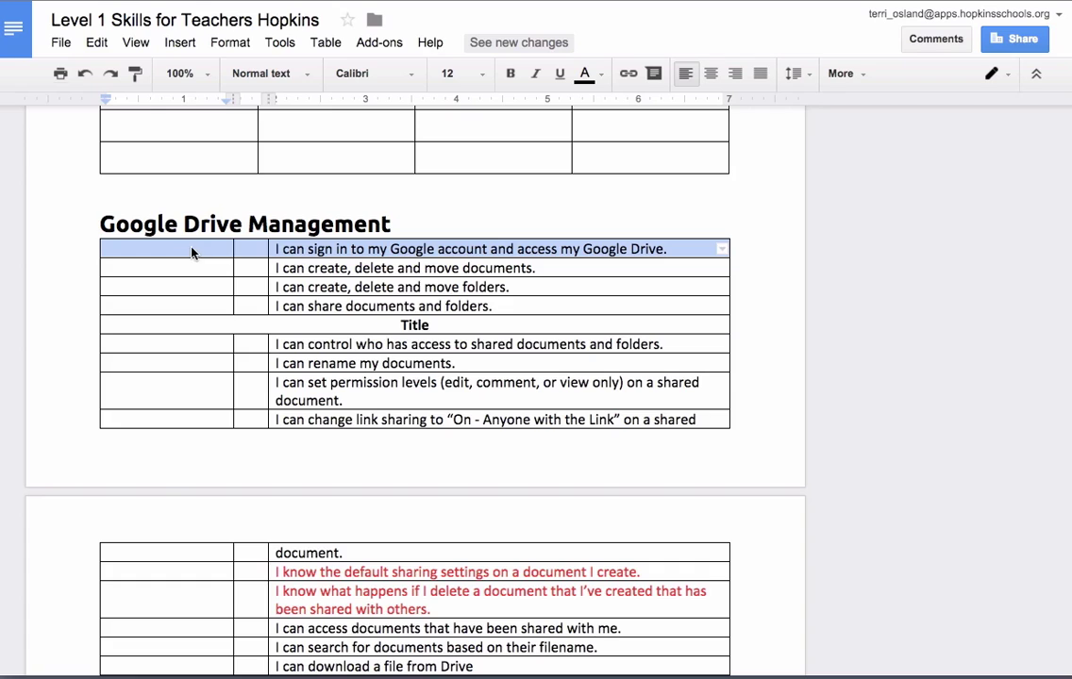
{"action": "left_click", "coordinate": [438, 327]}
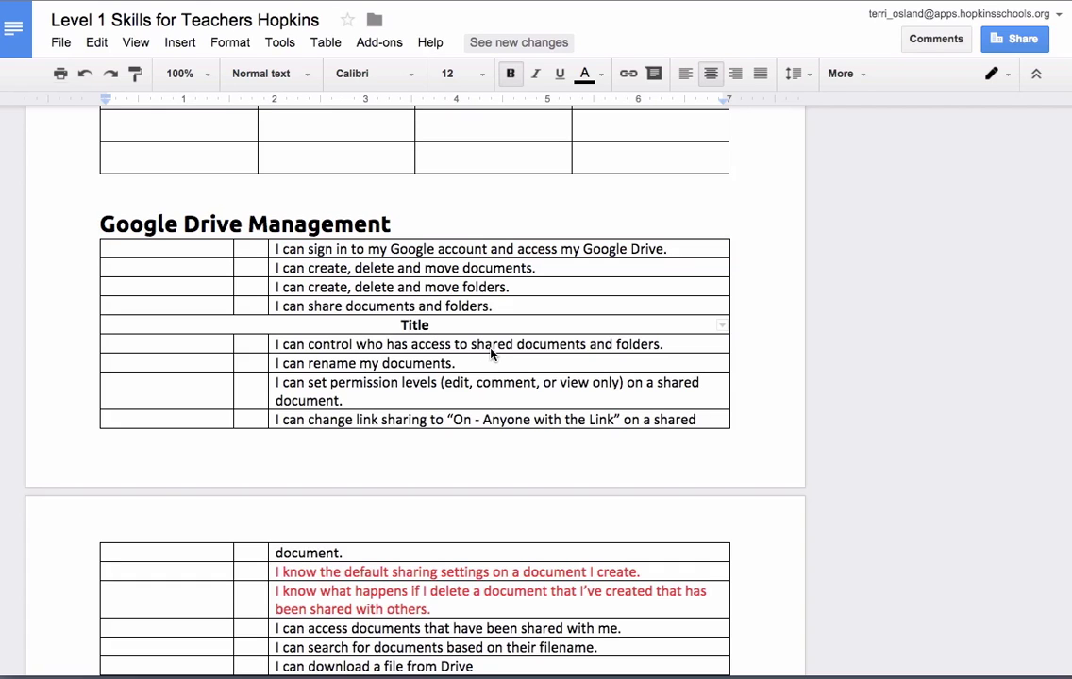
Step: Set the Title row's cell background colour to light yellow in Table properties
{"action": "left_click", "coordinate": [326, 43]}
{"action": "left_click", "coordinate": [344, 377]}
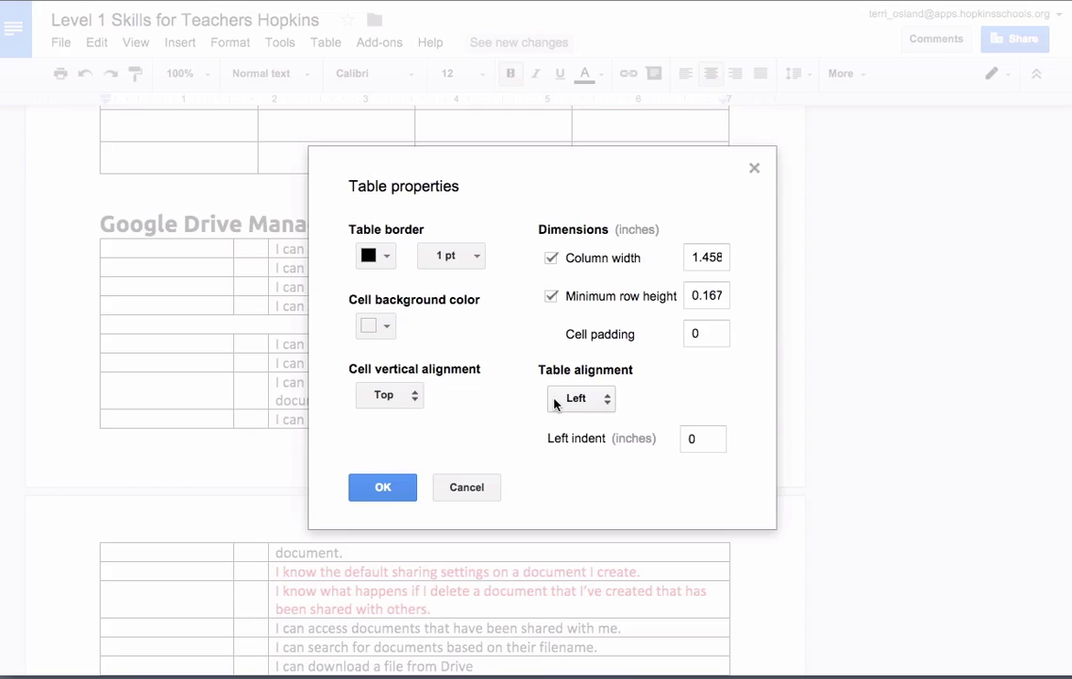
{"action": "left_click", "coordinate": [390, 326]}
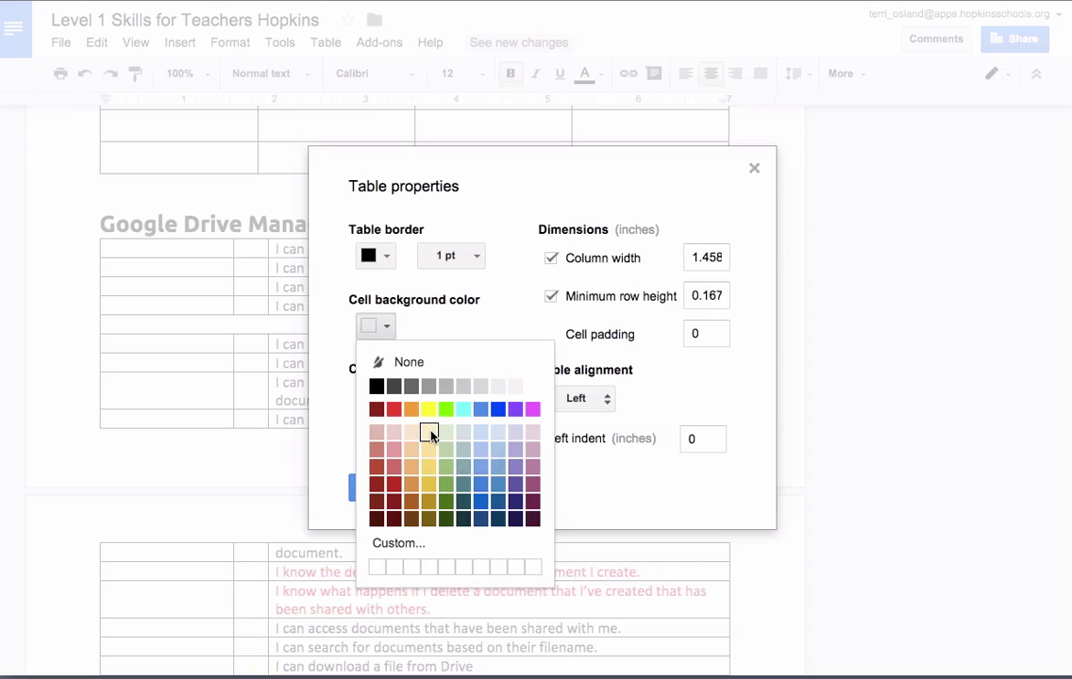
{"action": "left_click", "coordinate": [429, 434]}
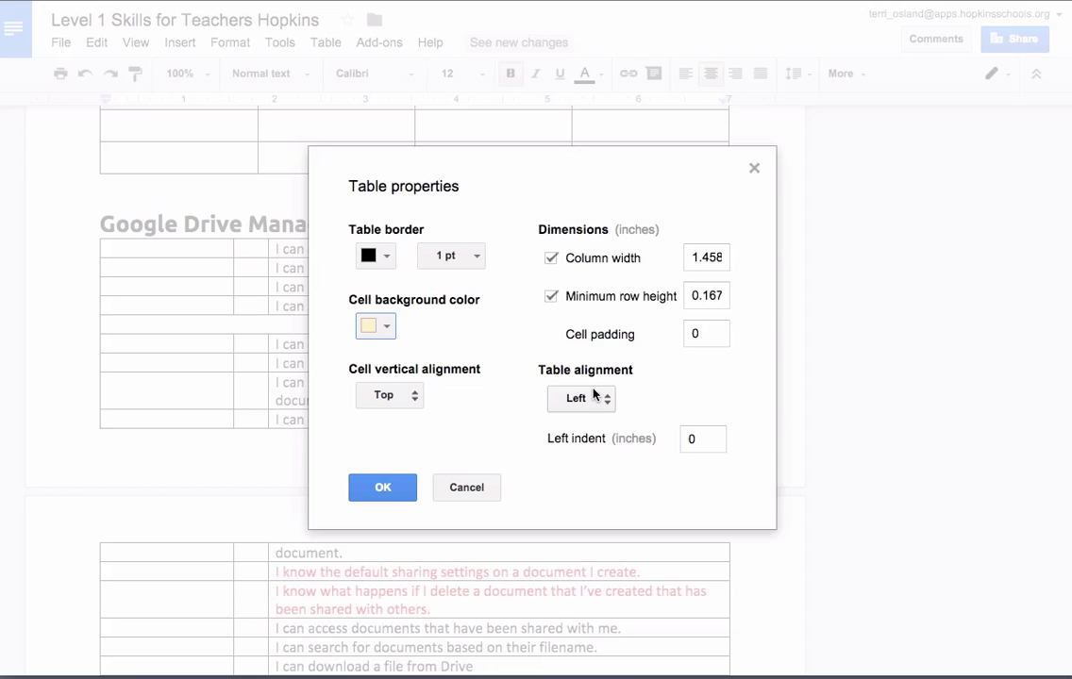
{"action": "left_click", "coordinate": [399, 489]}
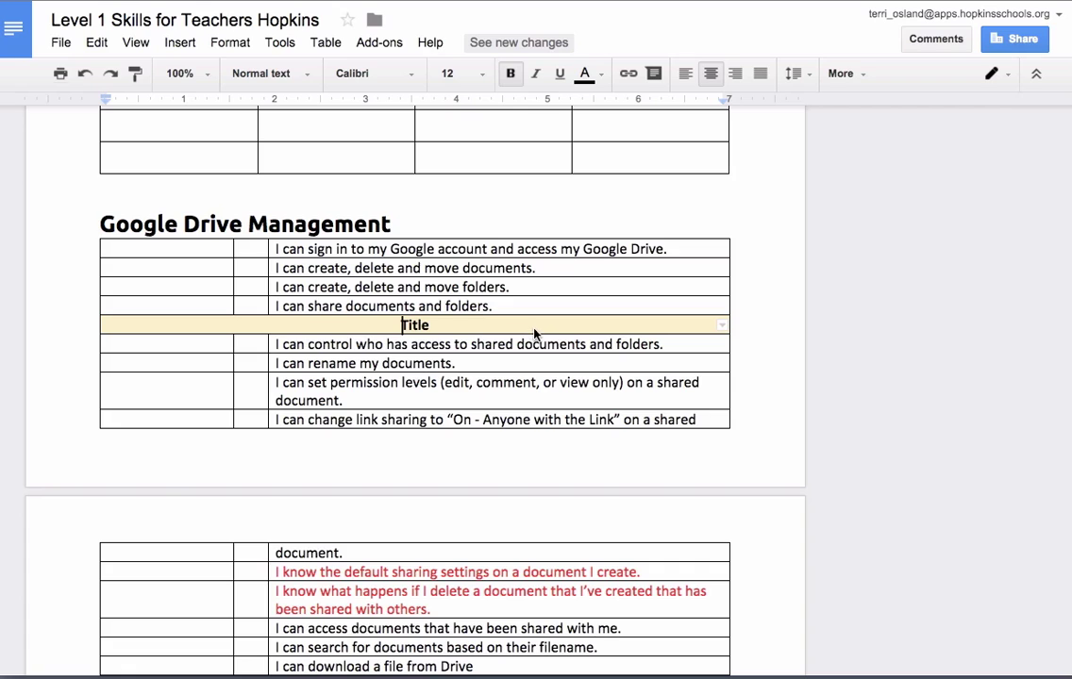
Step: Select the Drive table rows from the first row down, then clear the selection
{"action": "left_click_drag", "start_coordinate": [206, 251], "coordinate": [300, 612]}
{"action": "left_click", "coordinate": [224, 292]}
{"action": "left_click_drag", "start_coordinate": [224, 253], "coordinate": [279, 605]}
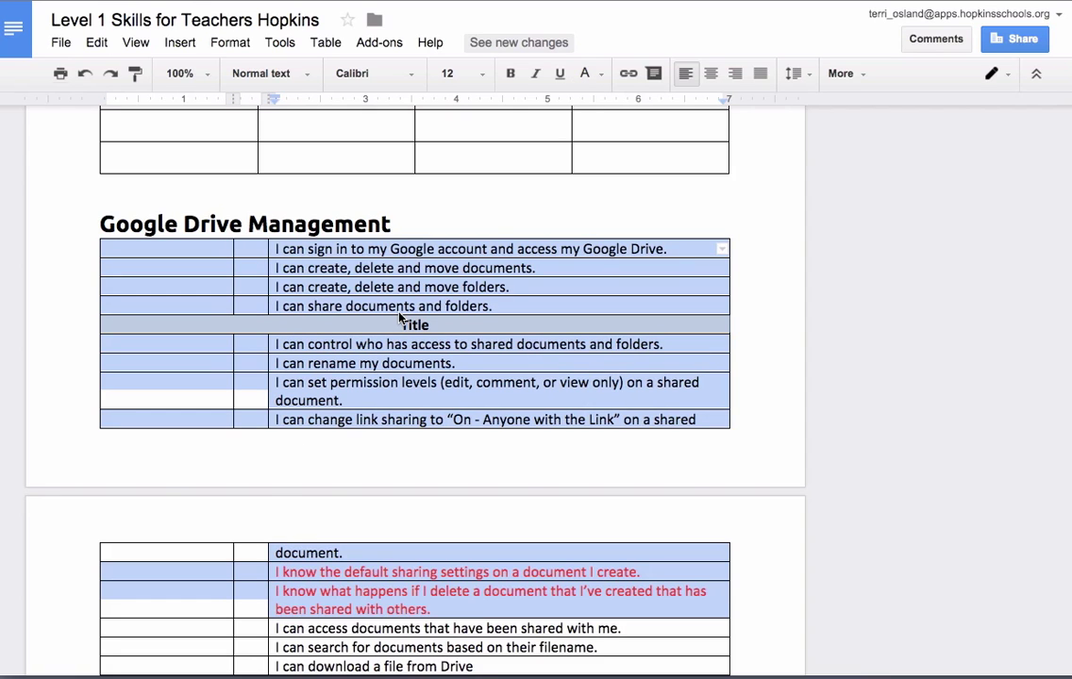
{"action": "left_click", "coordinate": [399, 313]}
Step: Put the caret in the empty 4 x 3 table and show its table options
{"action": "scroll", "coordinate": [399, 318], "scroll_direction": "up", "scroll_amount": 4}
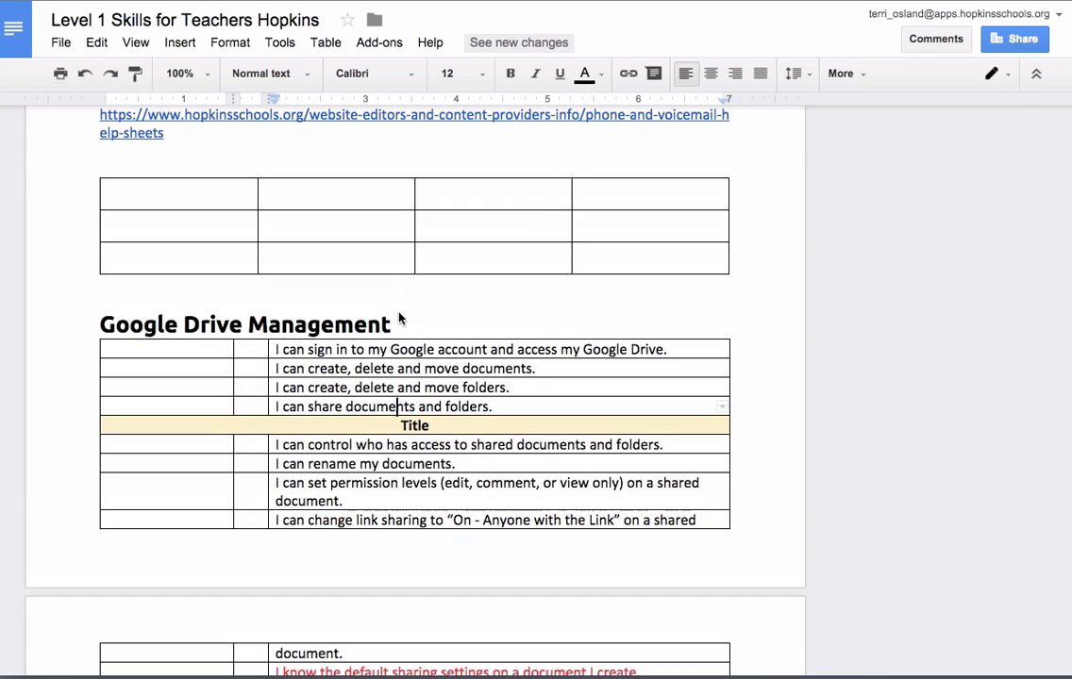
{"action": "left_click", "coordinate": [382, 282]}
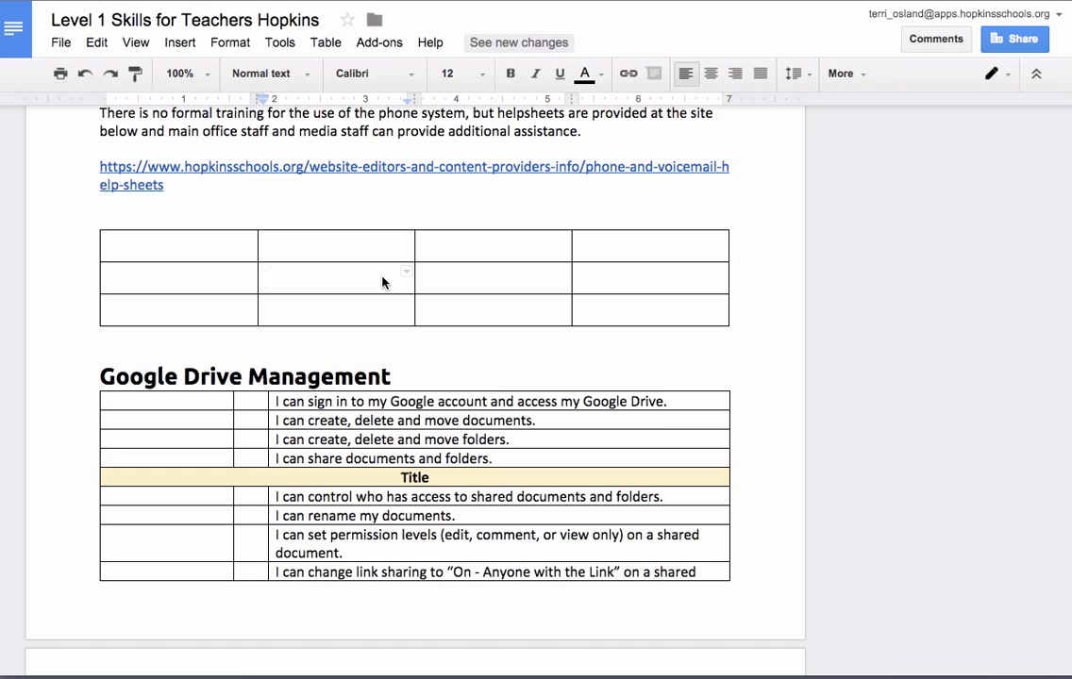
{"action": "left_click", "coordinate": [321, 45]}
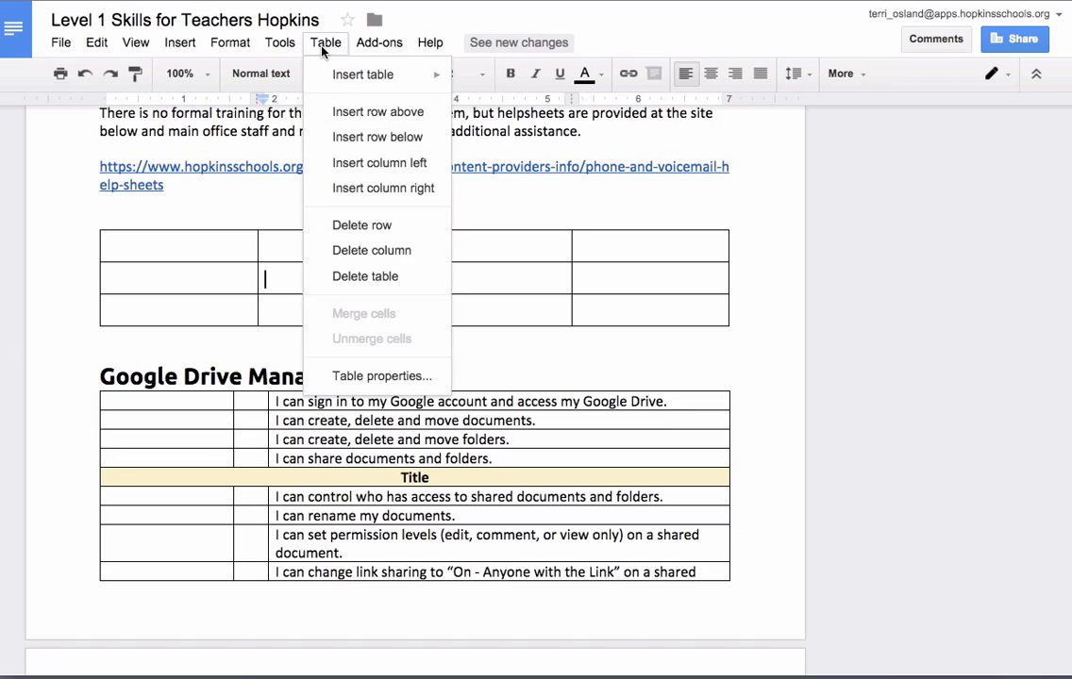